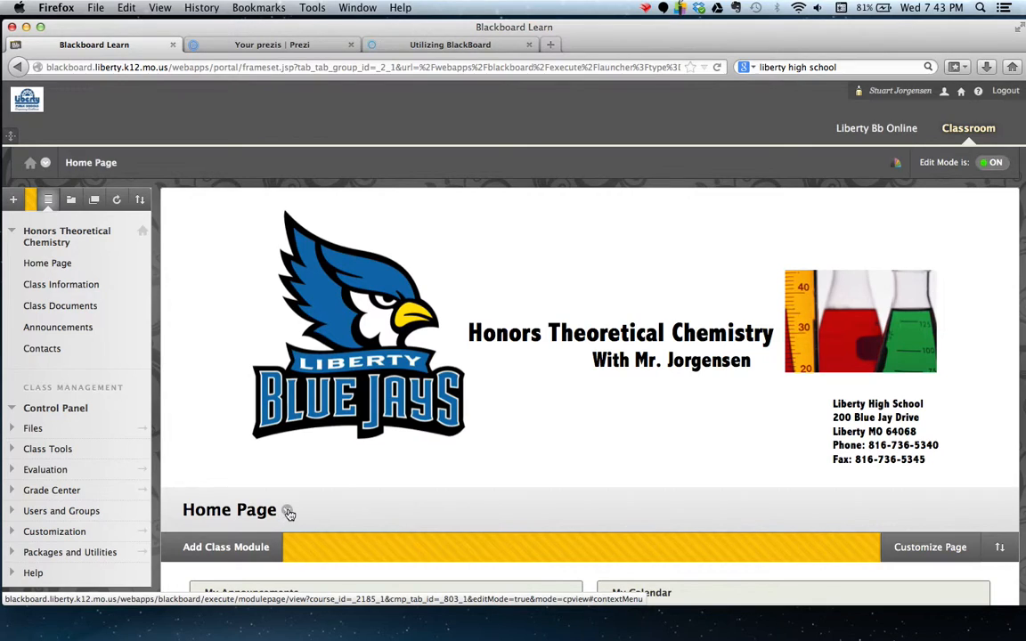
Open the Home Page's banner for editing, review its custom content and submit it.
click(287, 514)
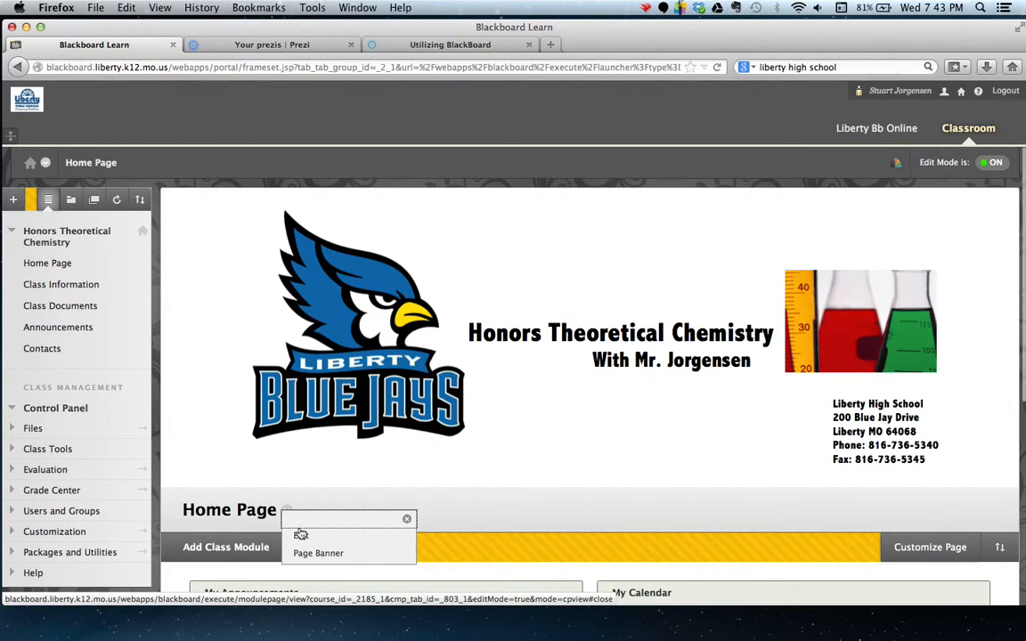
click(313, 554)
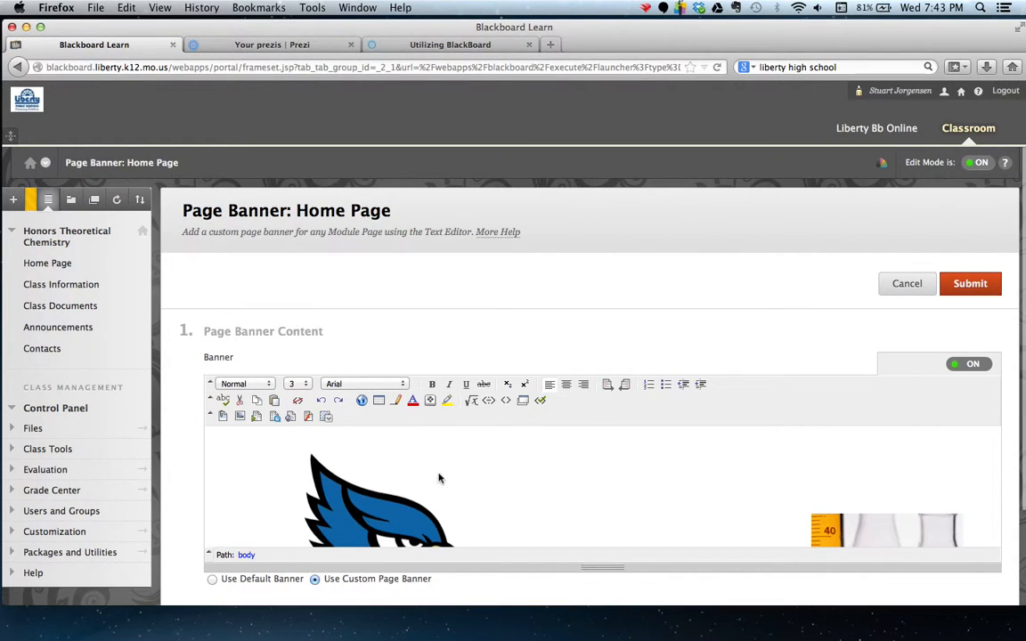
scroll(522, 474, down, 1)
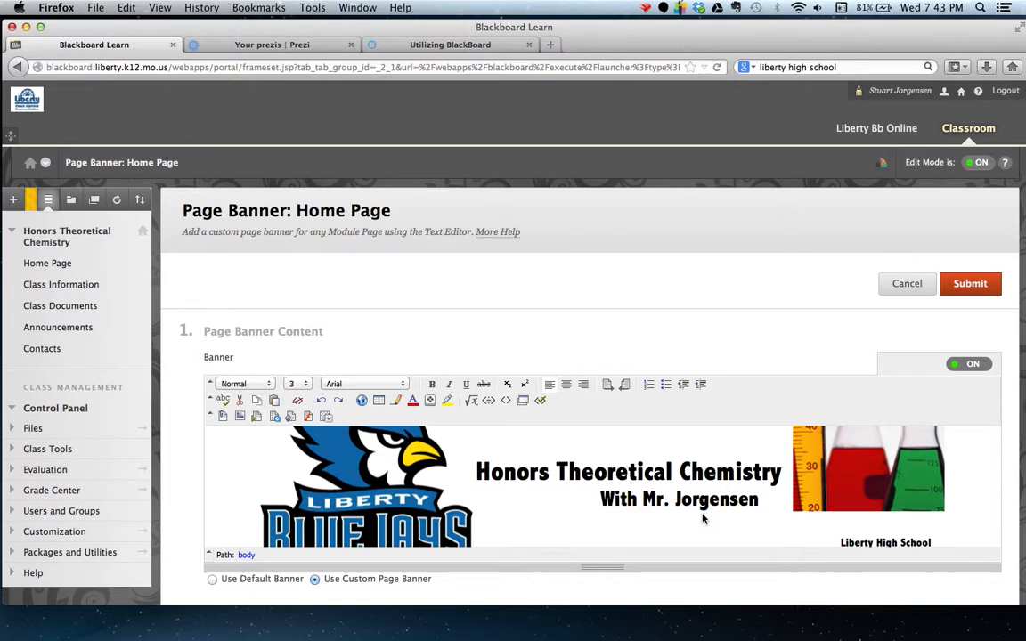
click(955, 287)
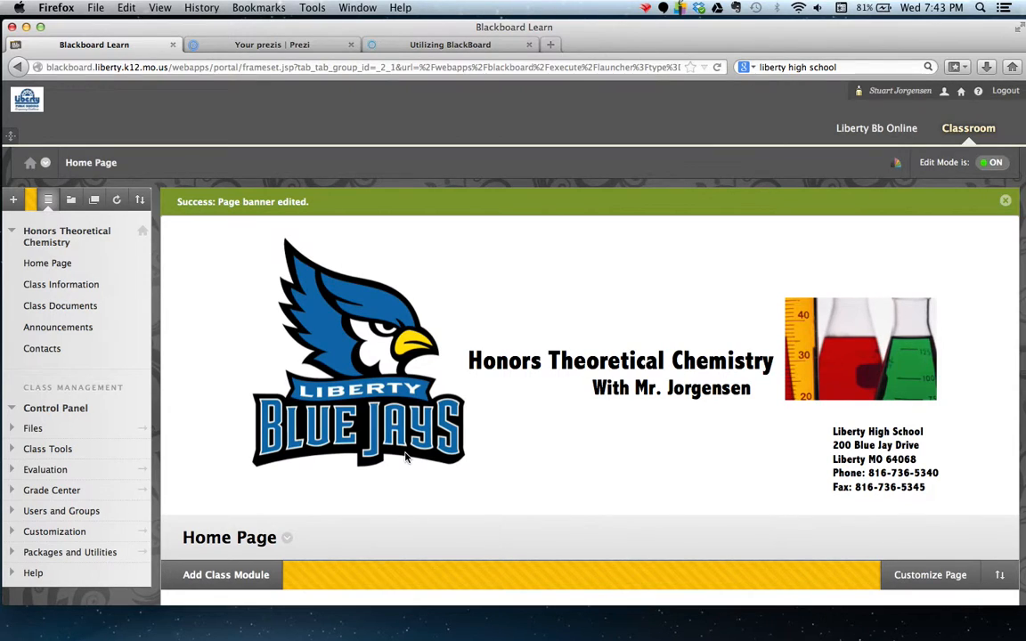
Remove the My Calendar module from the Home Page and return to the class home page.
scroll(406, 457, down, 5)
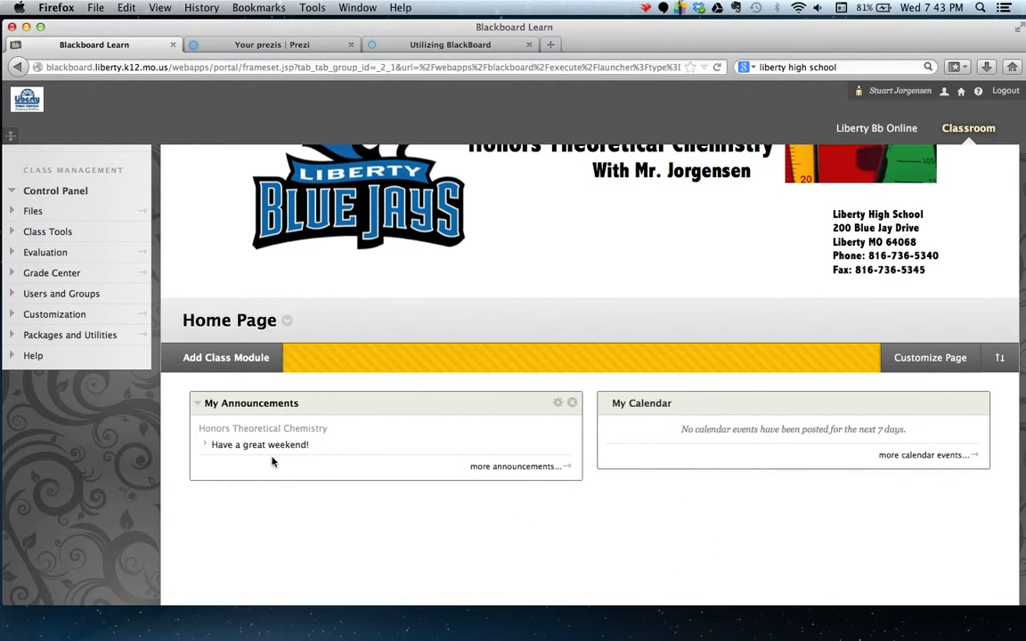
click(245, 359)
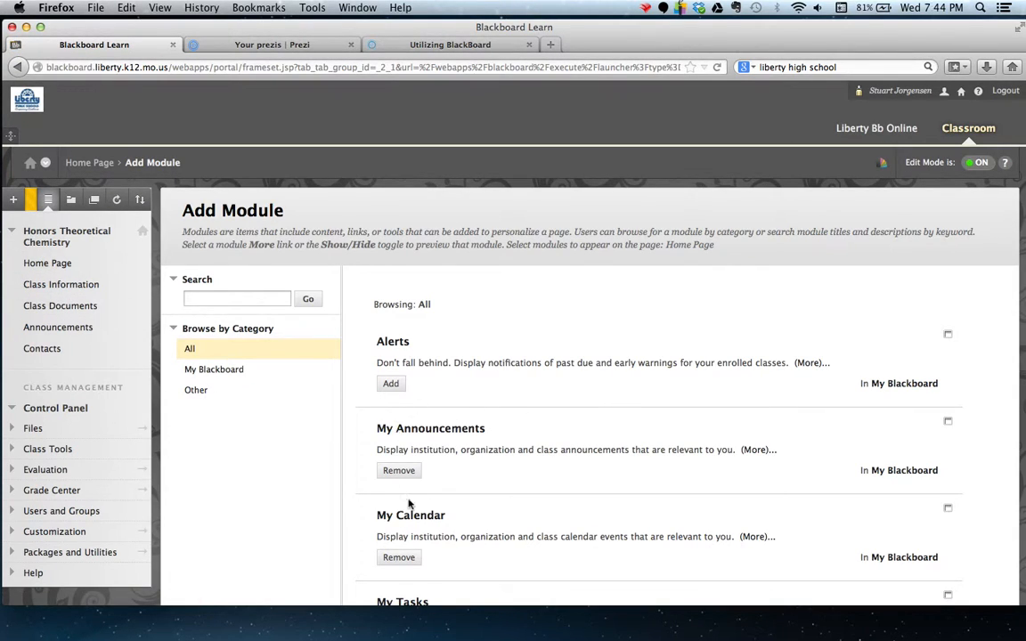
scroll(409, 506, down, 3)
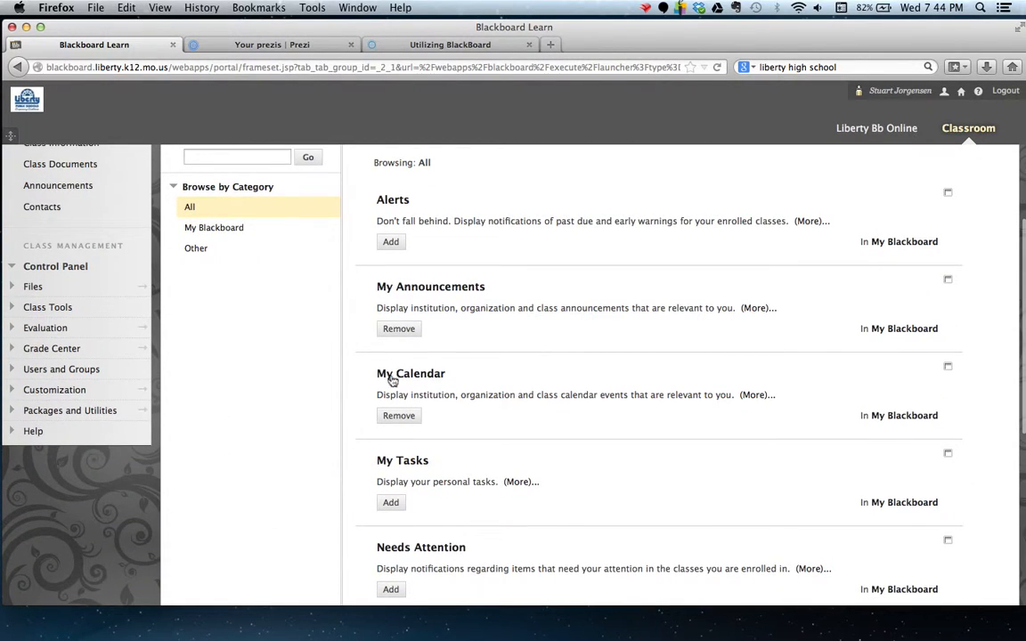
scroll(498, 296, up, 2)
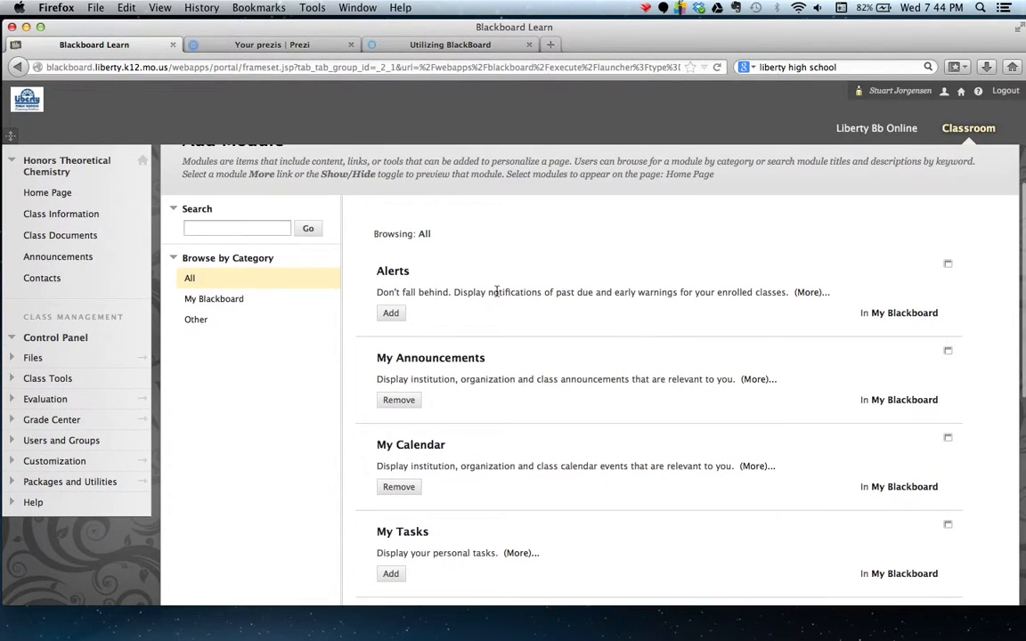
click(399, 487)
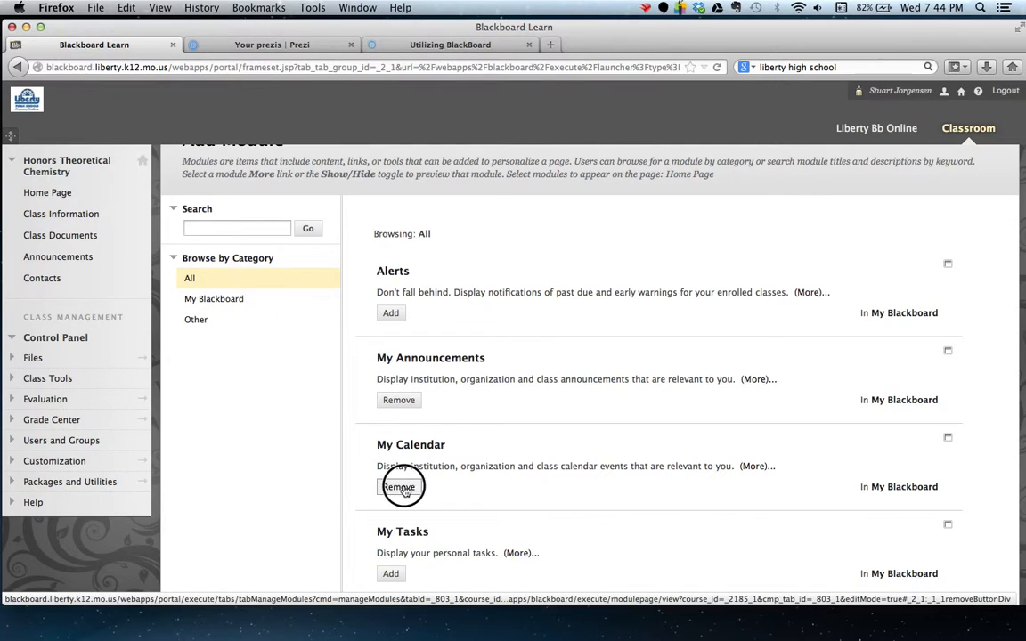
scroll(627, 462, up, 2)
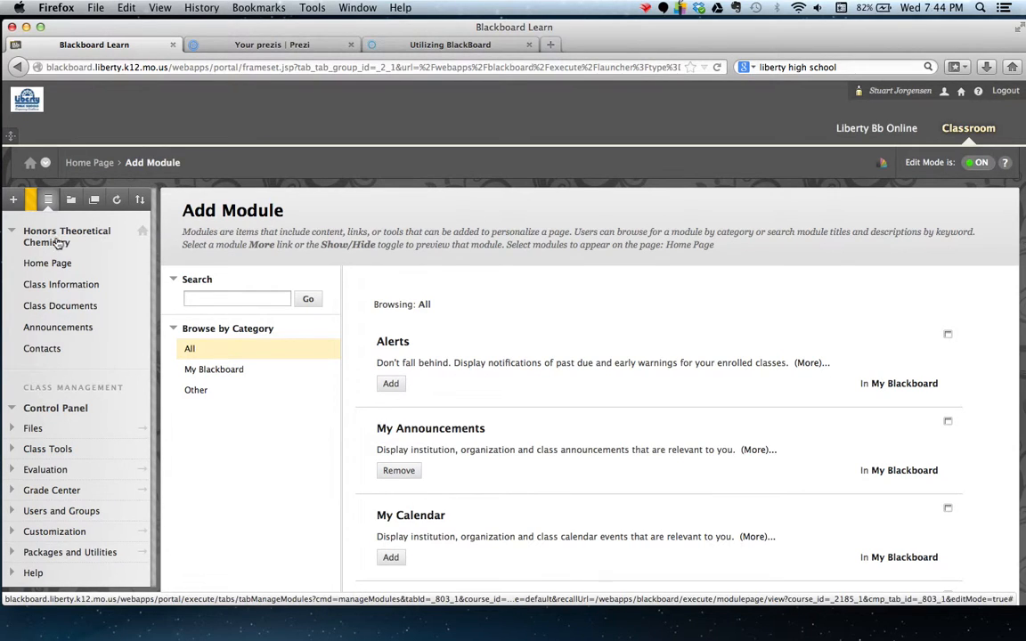
click(145, 233)
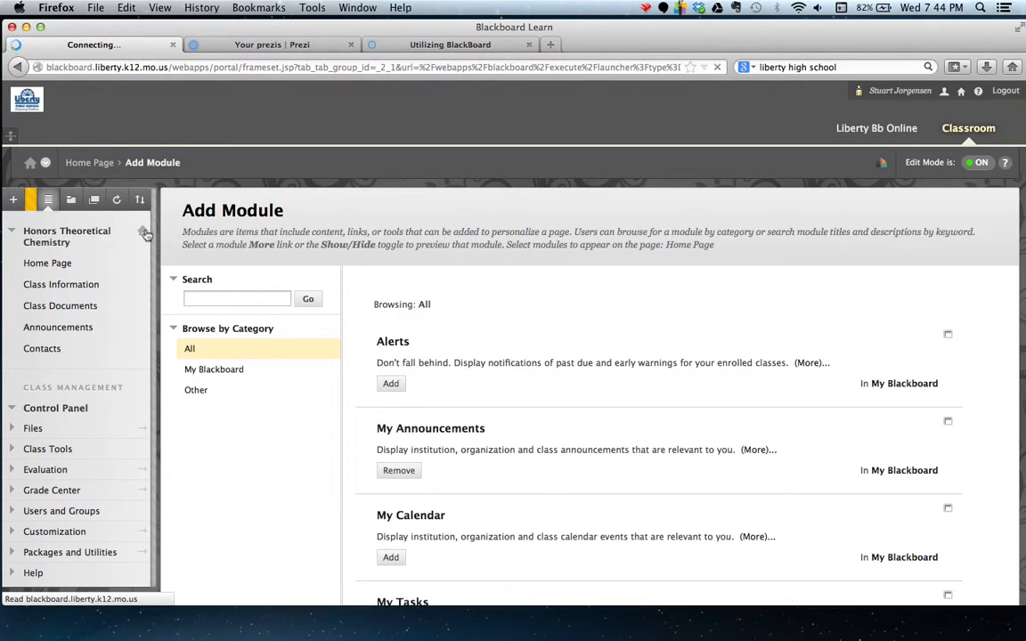
View the full announcements list from the My Announcements module, then return to the class home page.
scroll(478, 392, down, 3)
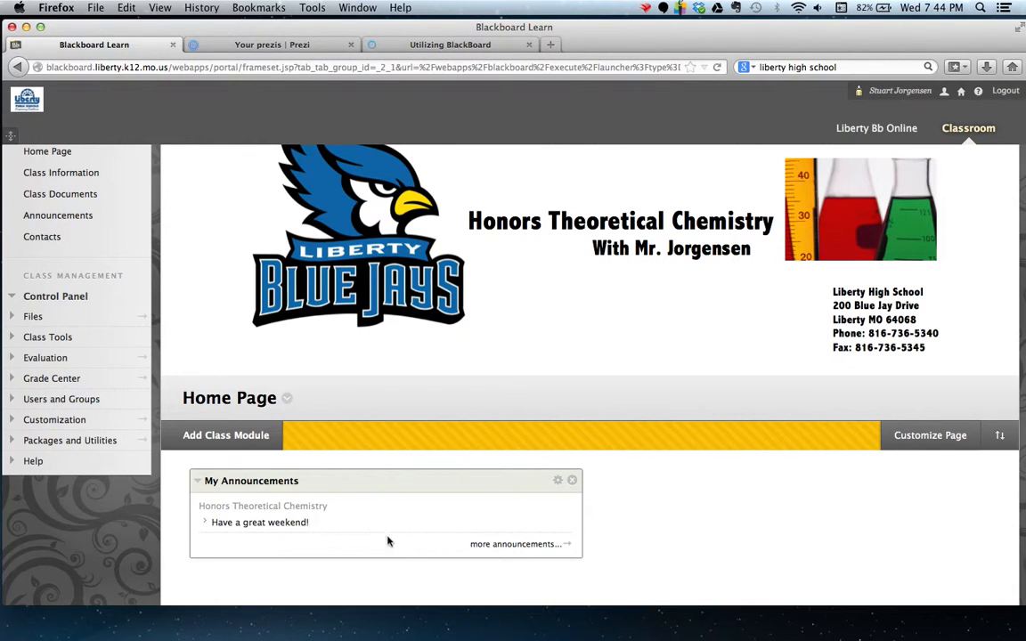
click(495, 548)
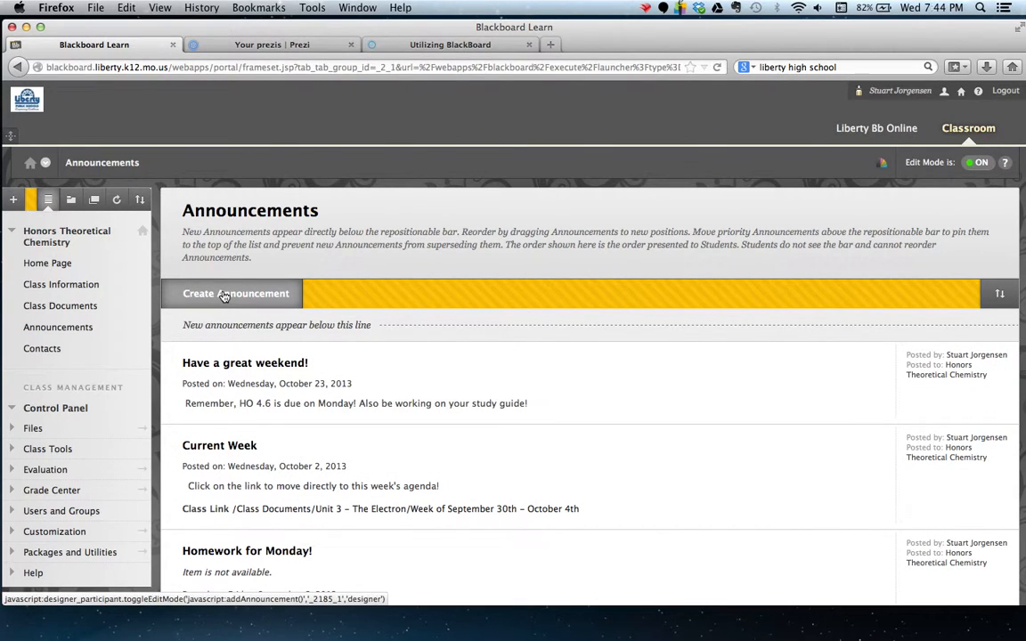
click(144, 232)
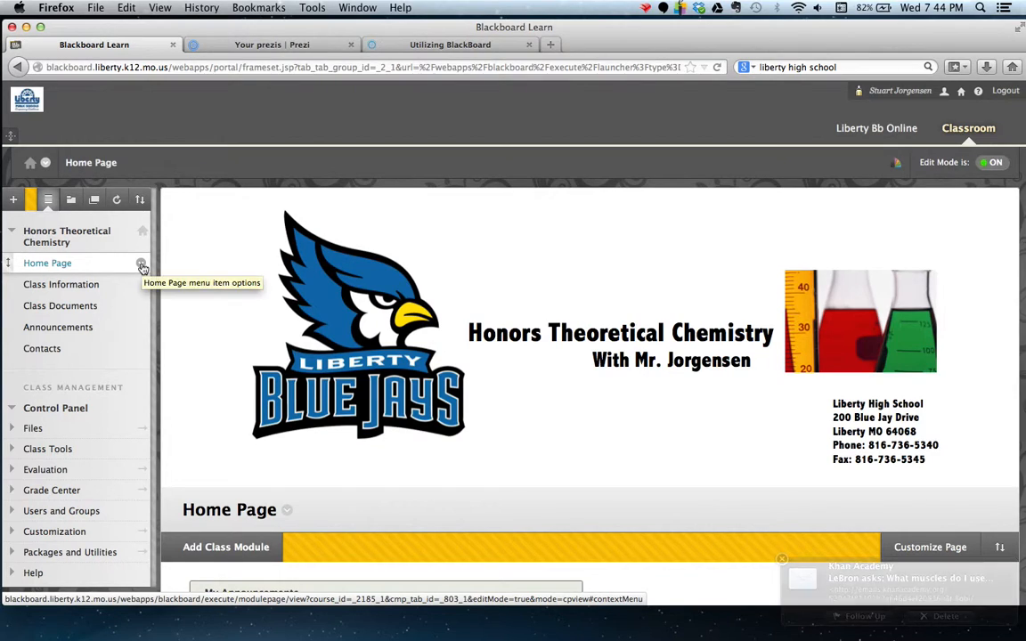
Check the available options for the Home Page link in the class menu and dismiss them.
click(141, 265)
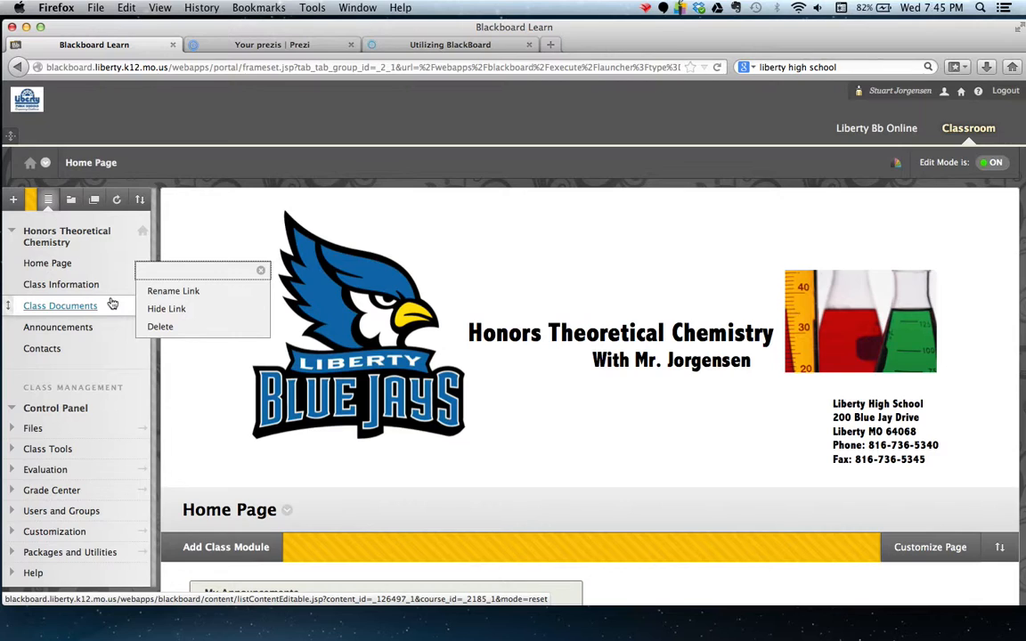
click(261, 270)
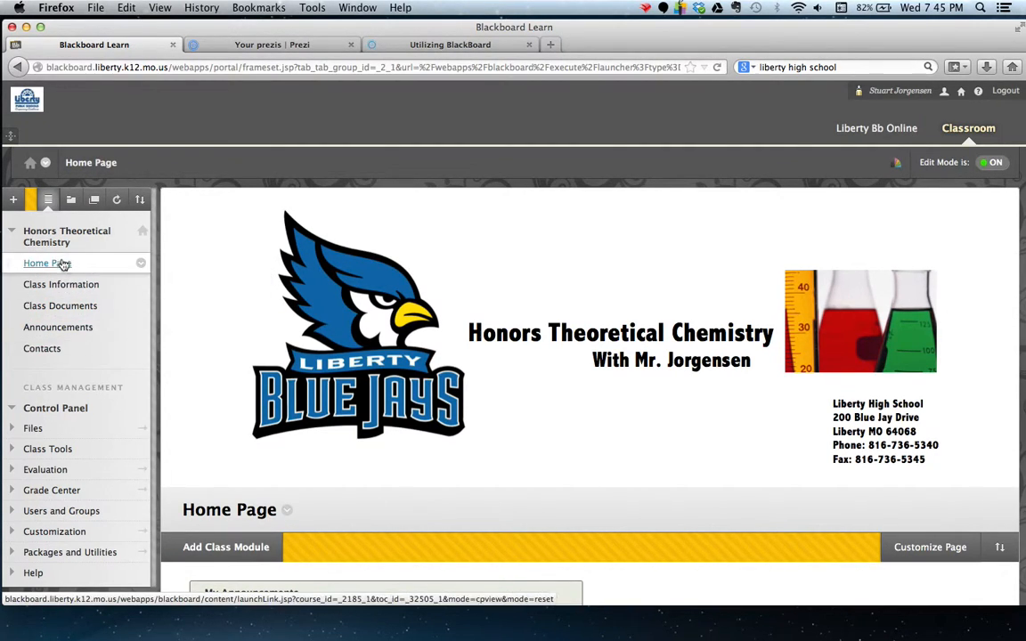
Add a content area named Practice to the class menu, leaving it unavailable to users.
click(13, 200)
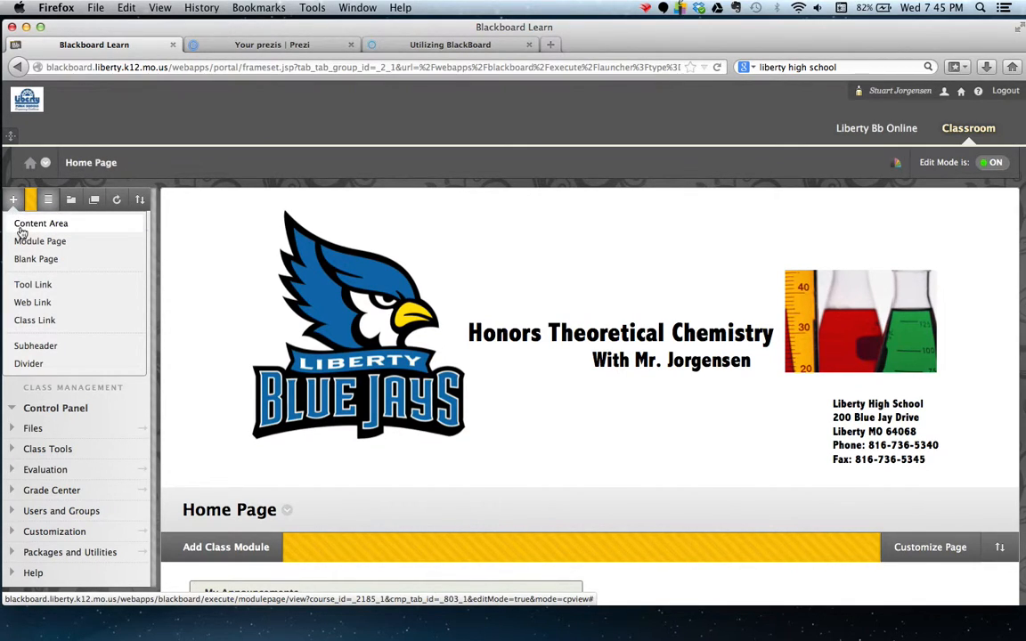
click(21, 230)
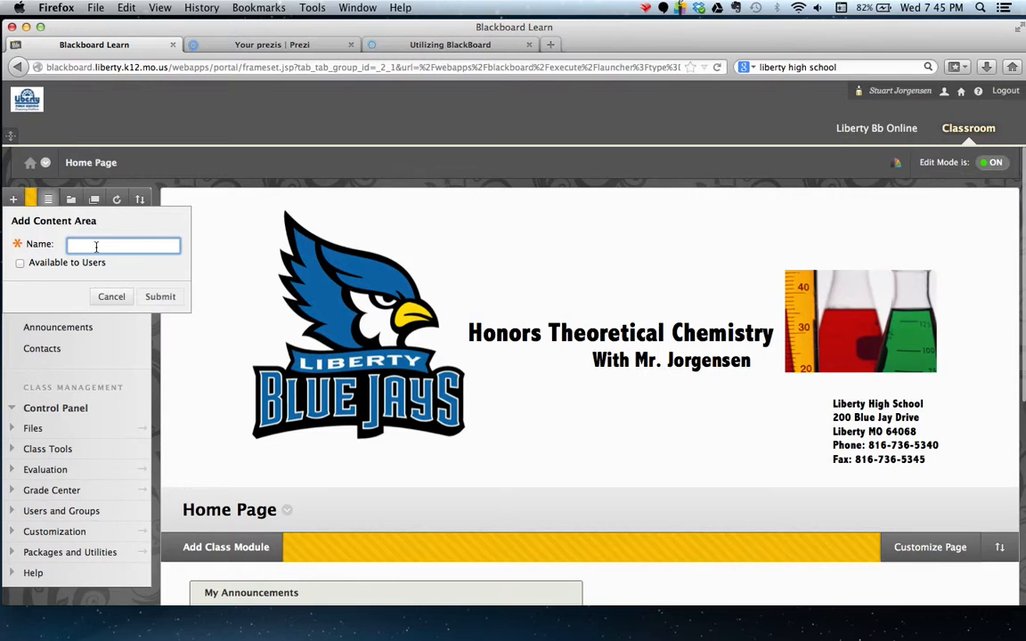
text(Practice)
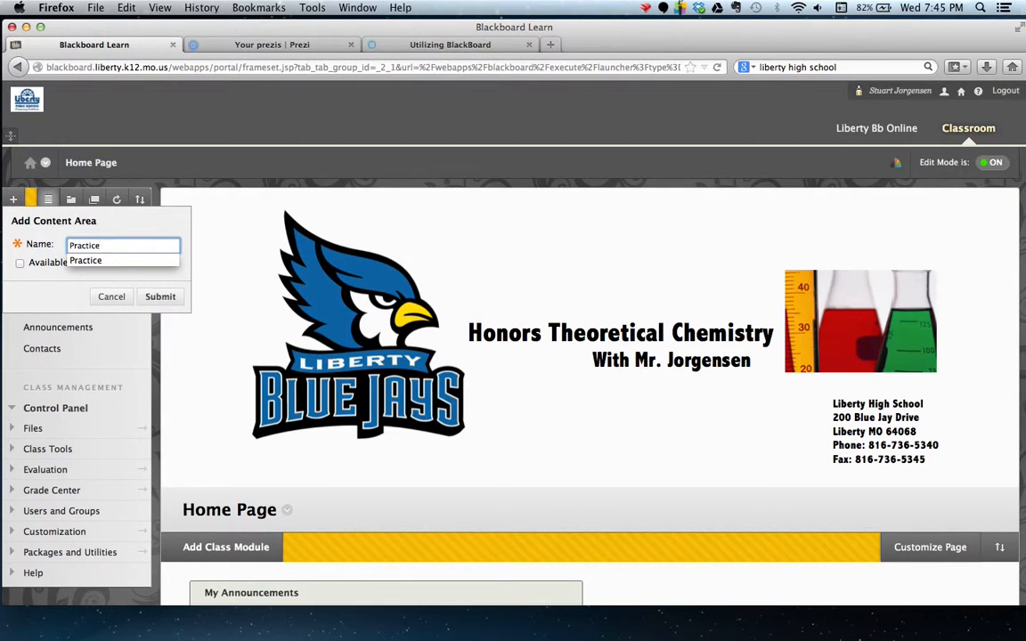
click(68, 288)
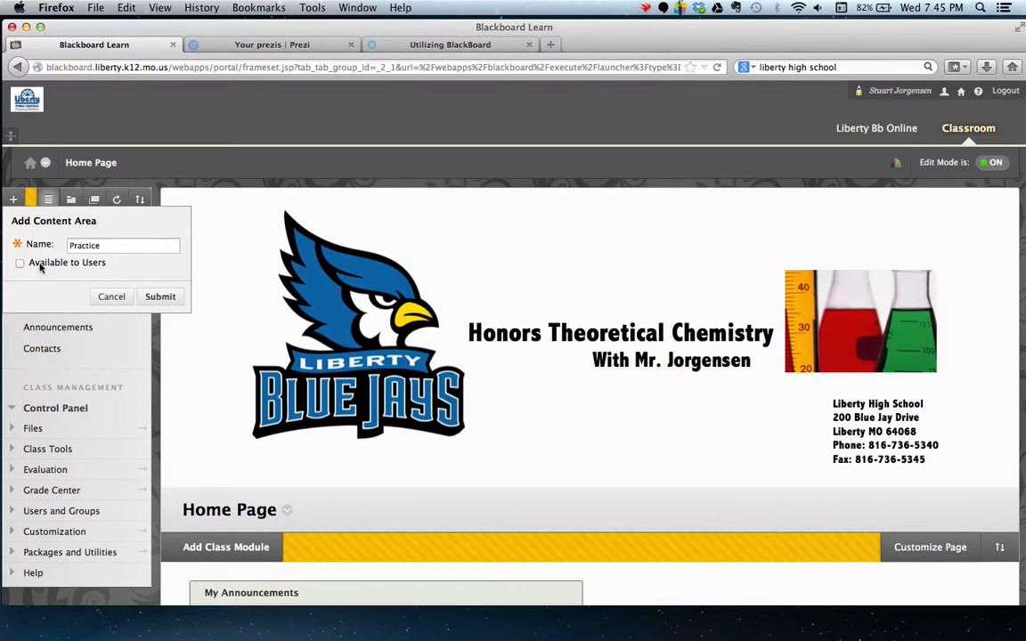
click(151, 297)
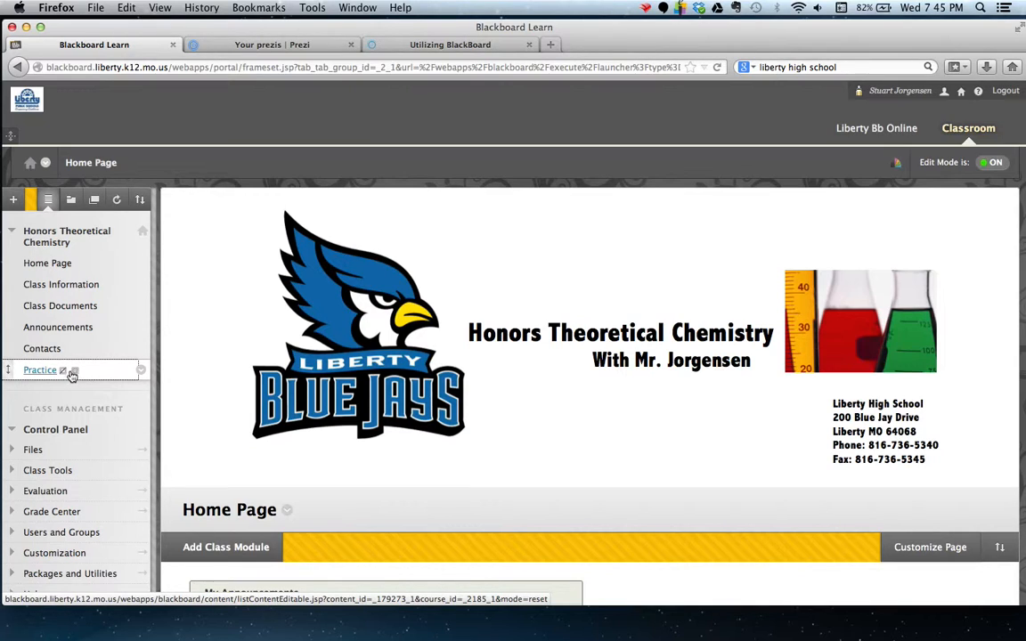
Check the Practice link's options, open its page and examine the available content, assessment, tool and publisher content types.
click(141, 371)
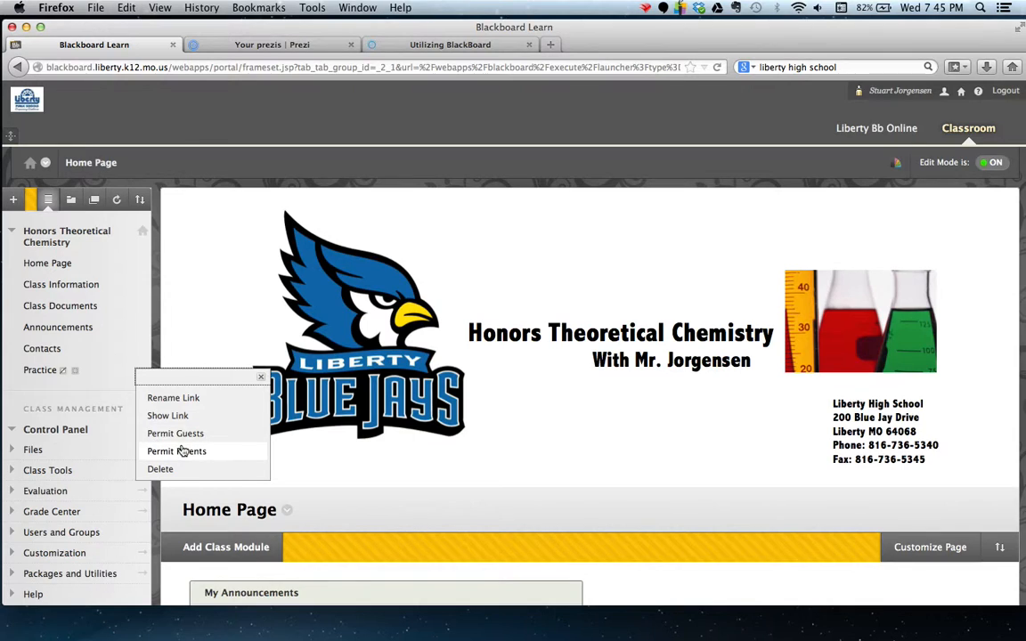
click(87, 379)
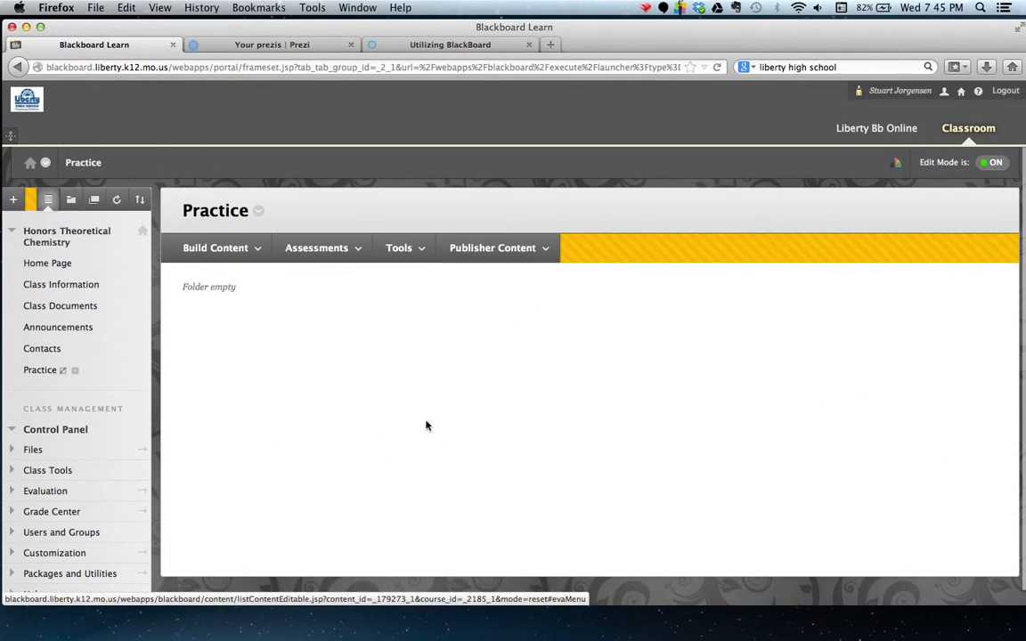
click(201, 250)
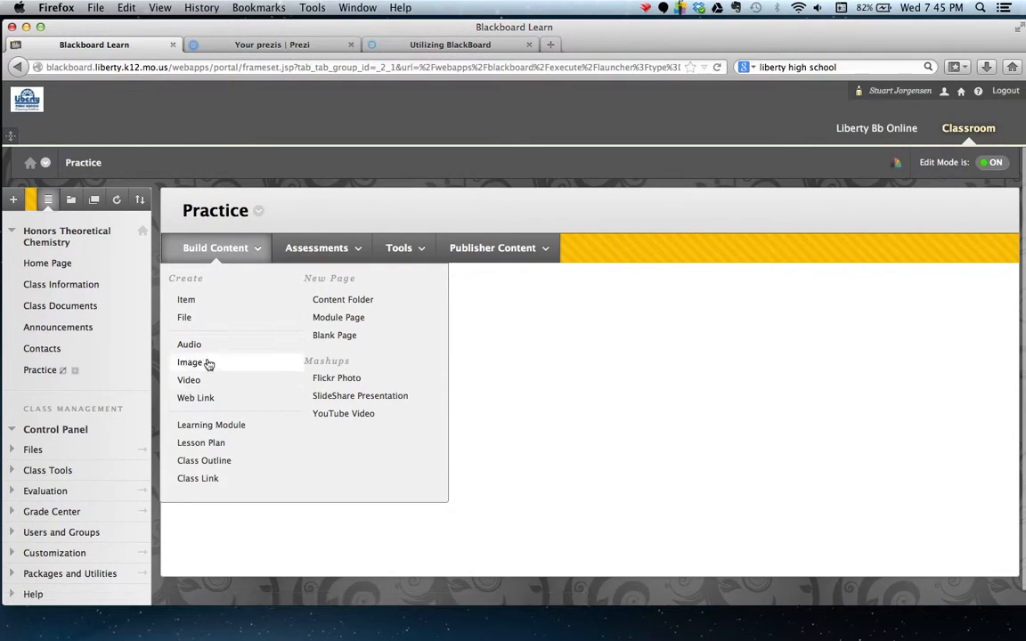
click(311, 248)
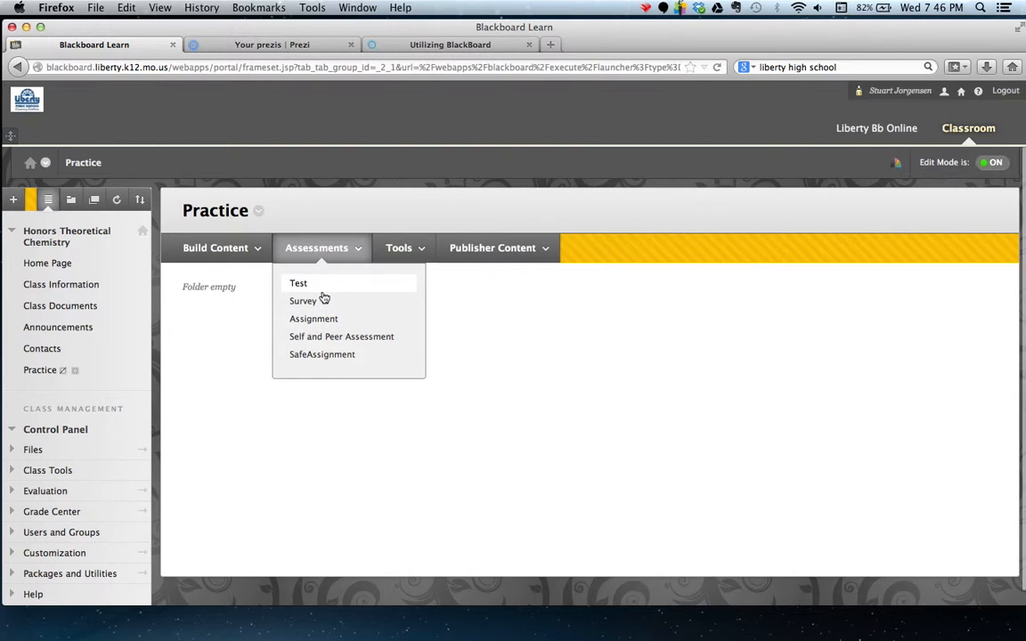
click(412, 250)
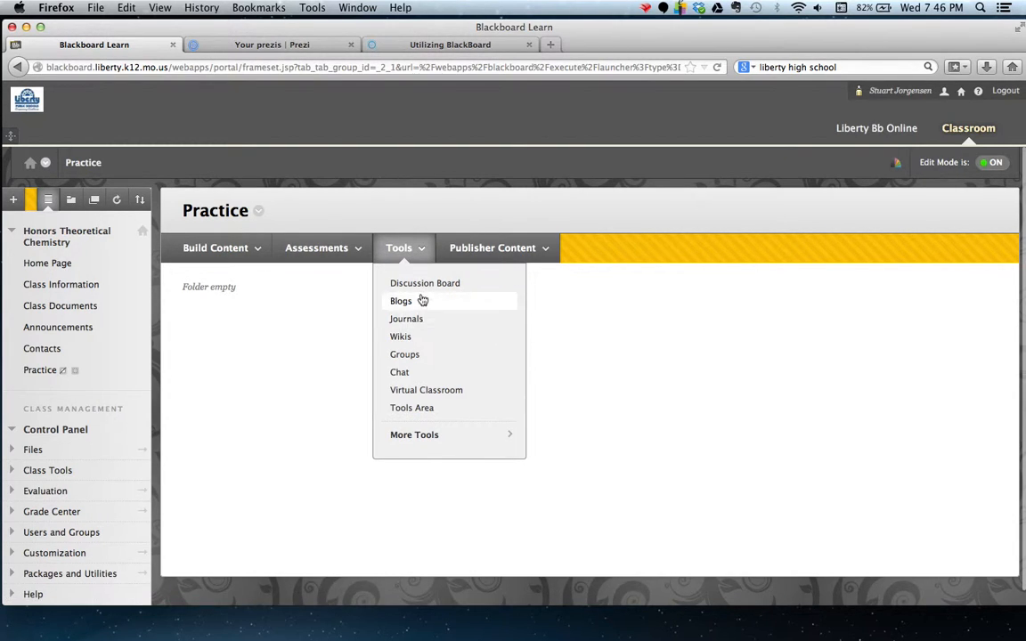
click(496, 253)
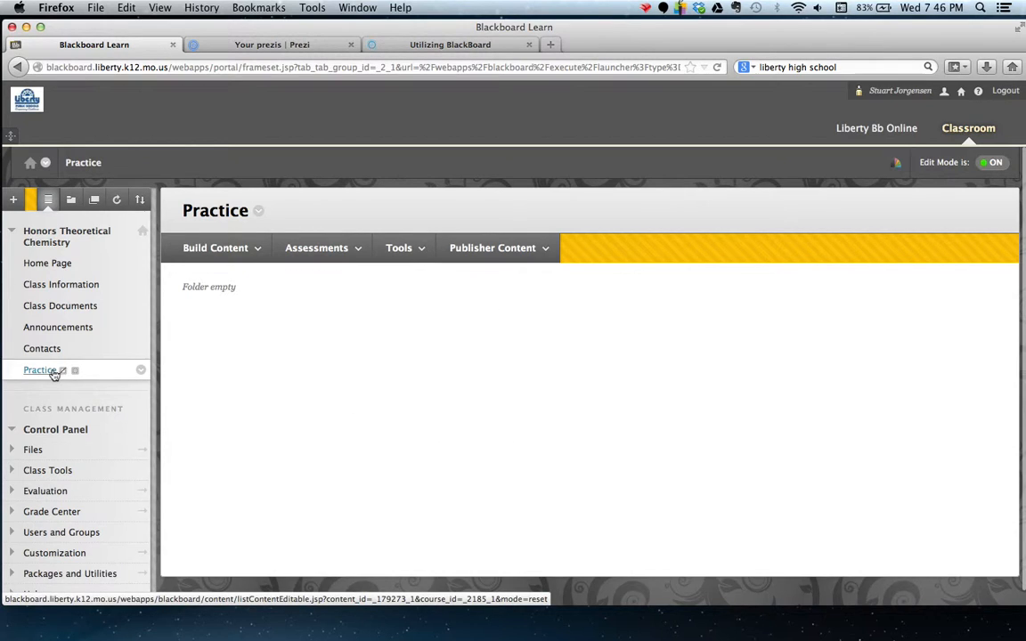
Delete the Practice content area from the class menu.
click(141, 370)
click(171, 469)
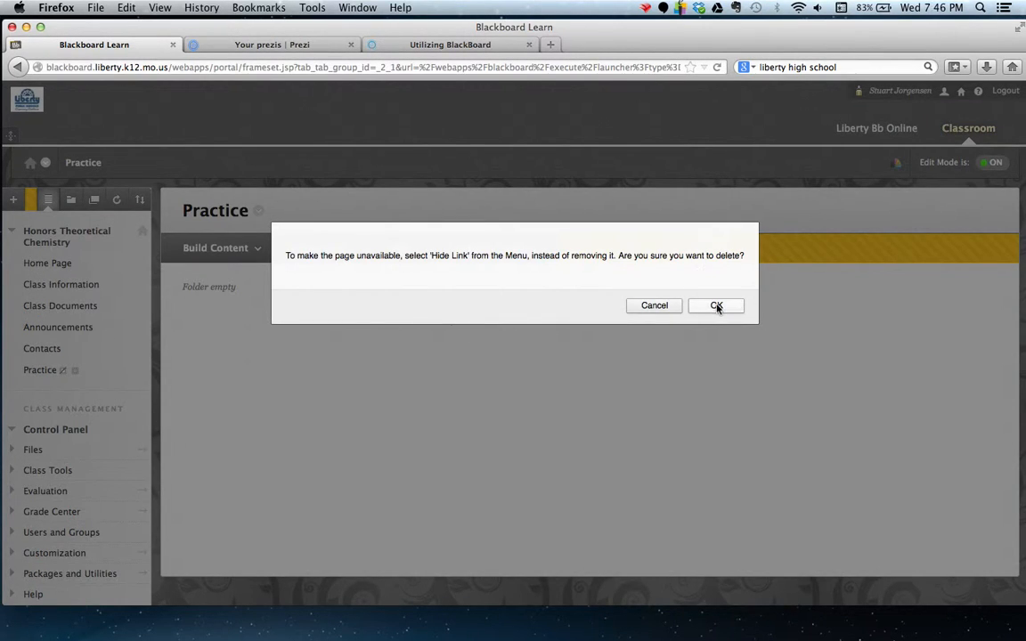
click(717, 306)
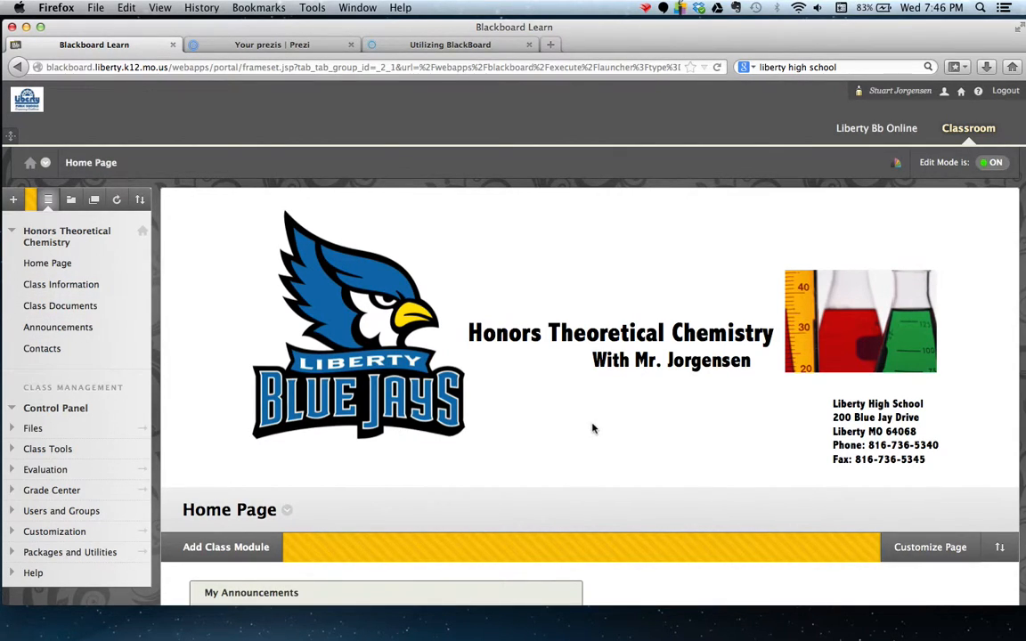
Turn Edit Mode off and look over the class home page as students see it.
click(990, 166)
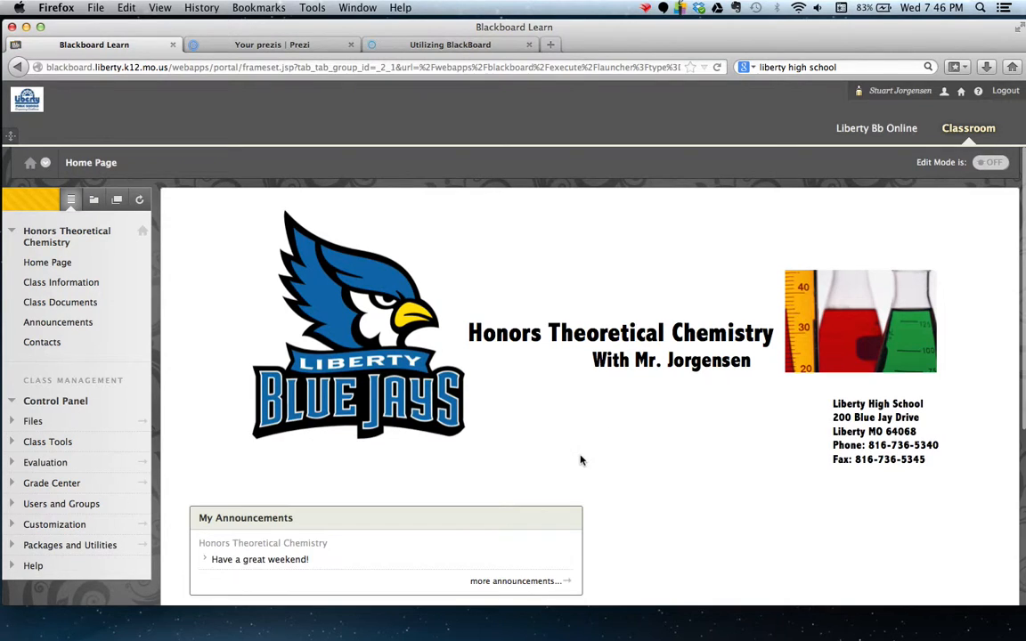
scroll(580, 460, down, 3)
scroll(580, 460, up, 3)
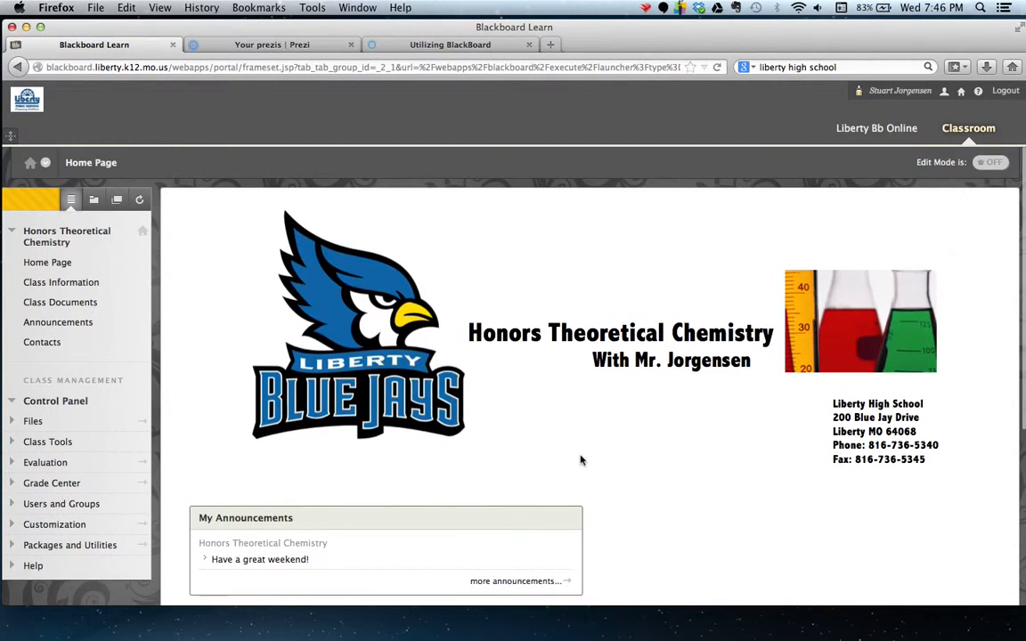